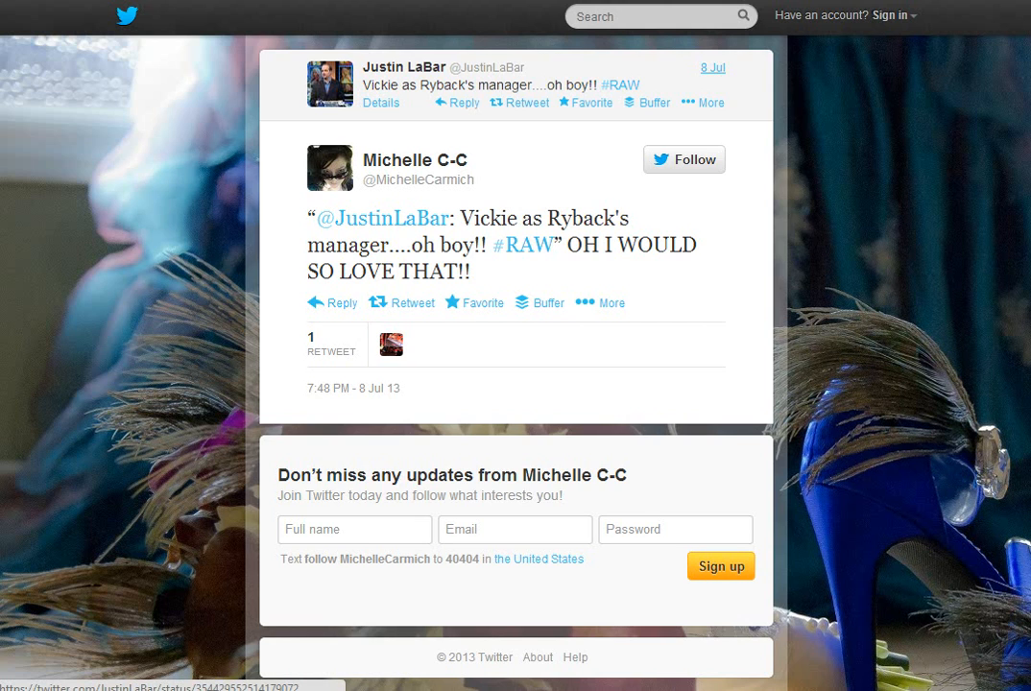
# View the parent tweet about Vickie as Ryback's manager with its replies, and return to the tweet quoting it
pyautogui.click(713, 67)
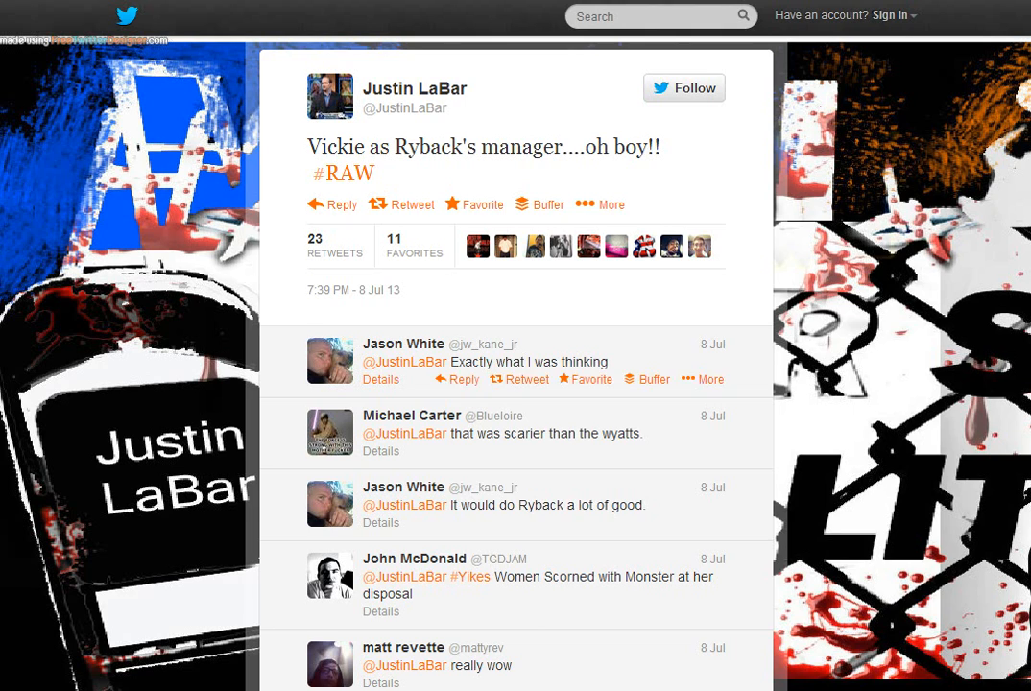
pyautogui.scroll(-5, 516, 432)
pyautogui.scroll(5, 516, 433)
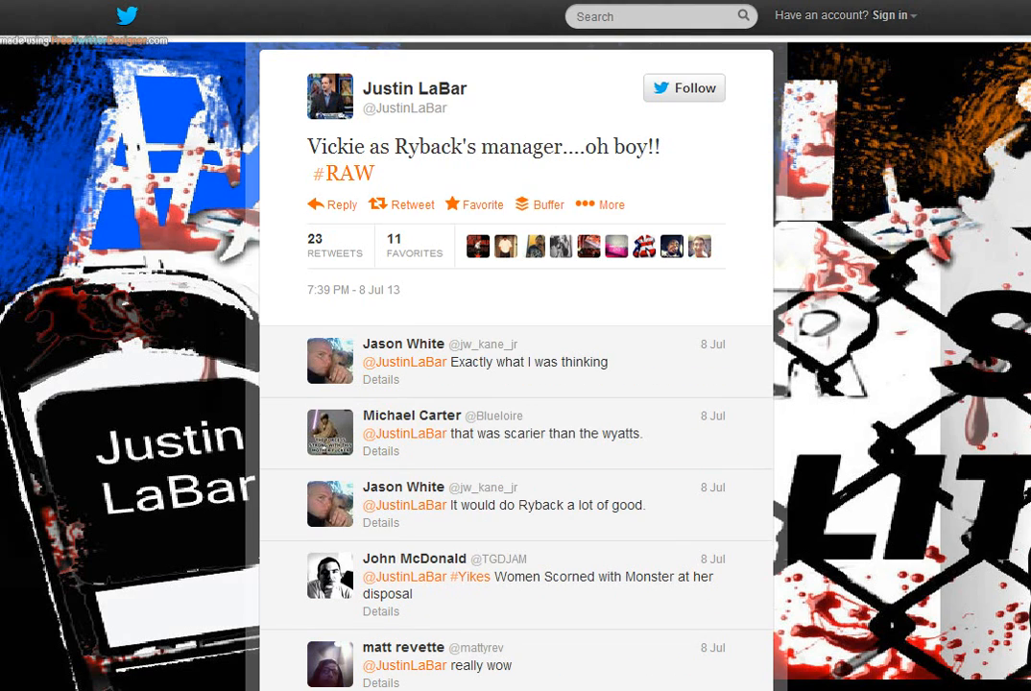
pyautogui.hotkey('alt', 'Left')
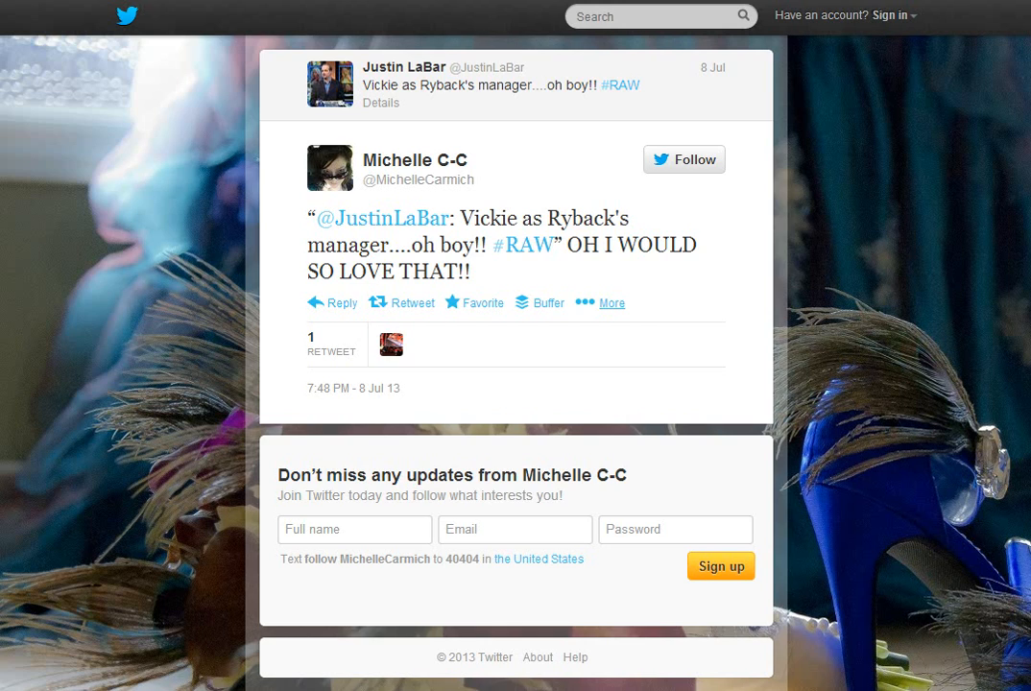
# Get the embed code of the tweet quoting the #RAW tweet and paste it over the tweet's URL in the EXCUSE ME! post source
pyautogui.click(612, 302)
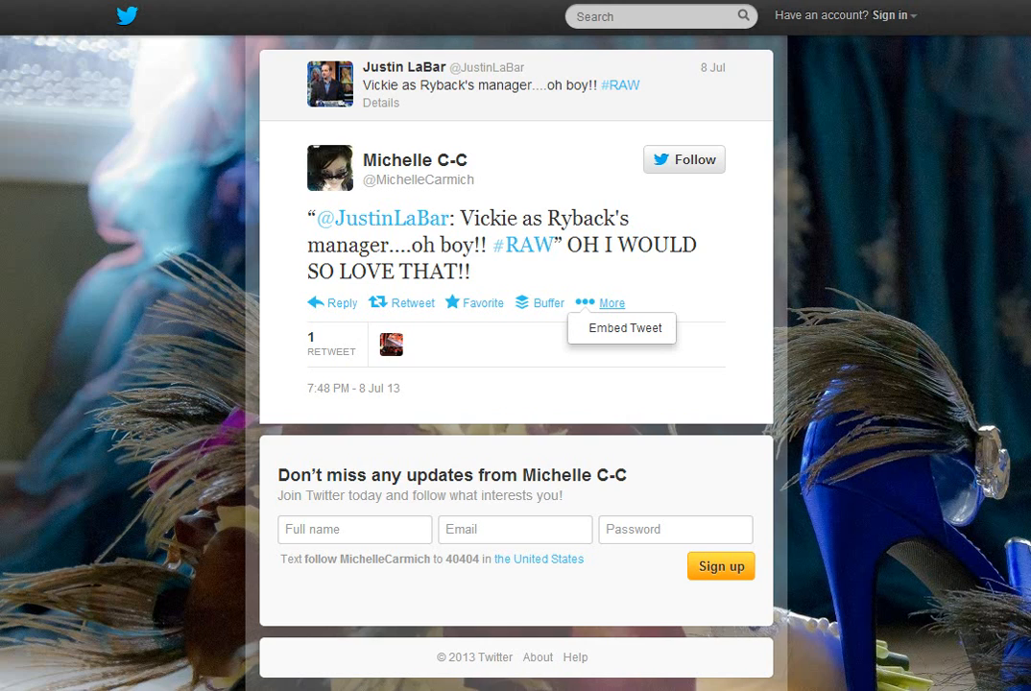
pyautogui.click(625, 327)
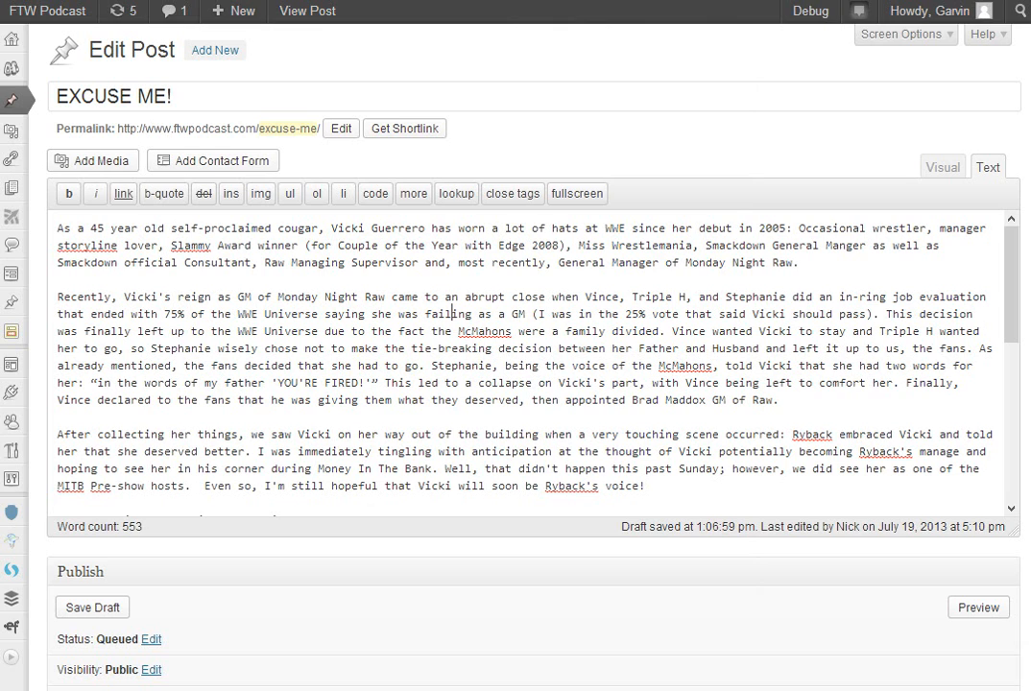
pyautogui.scroll(-4, 681, 306)
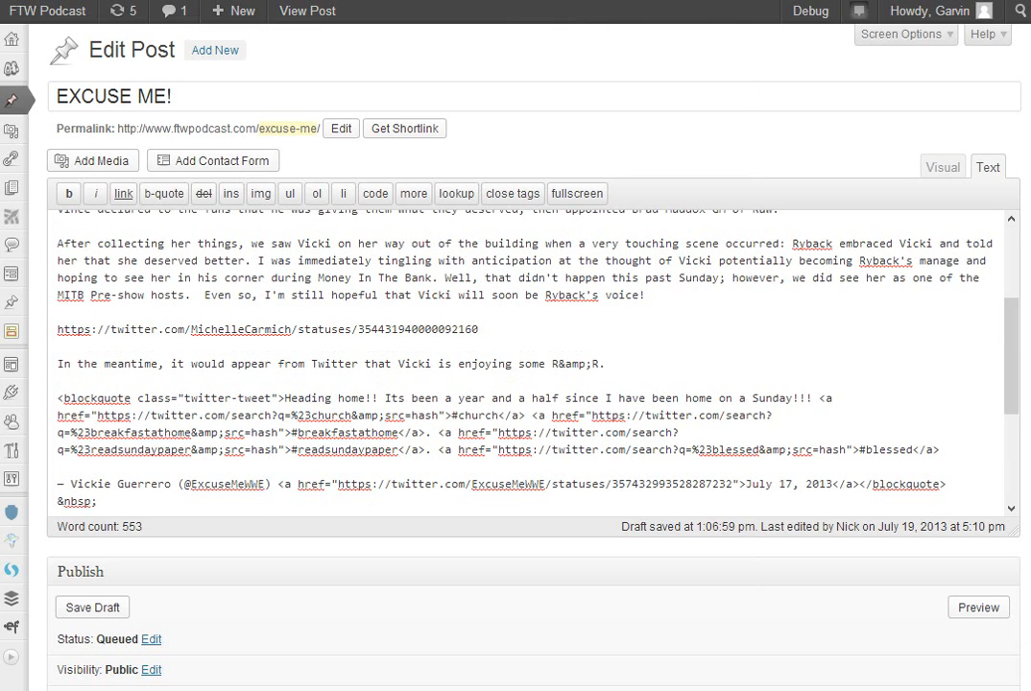
pyautogui.moveTo(479, 330); pyautogui.dragTo(54, 330)
pyautogui.hotkey('ctrl', 'v')
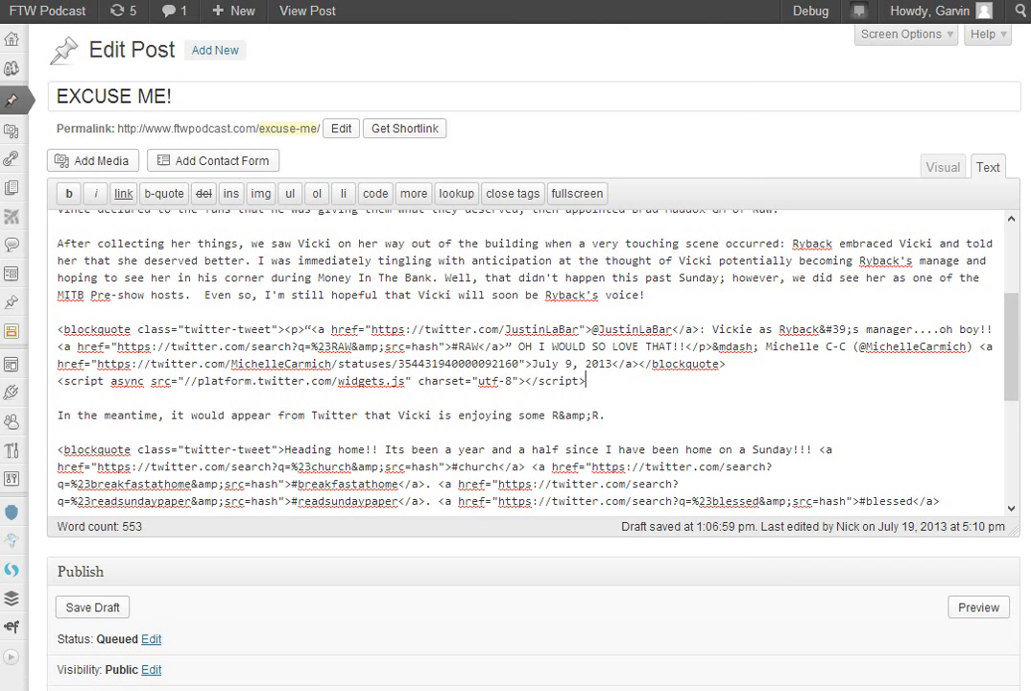
pyautogui.moveTo(585, 381); pyautogui.dragTo(57, 381)
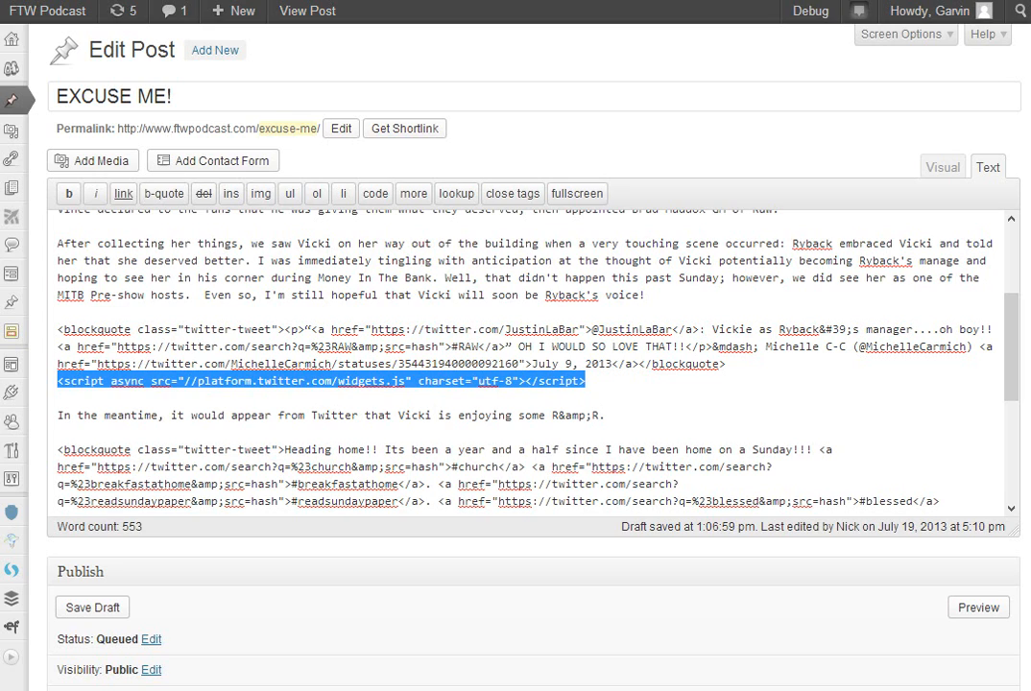
pyautogui.click(498, 364)
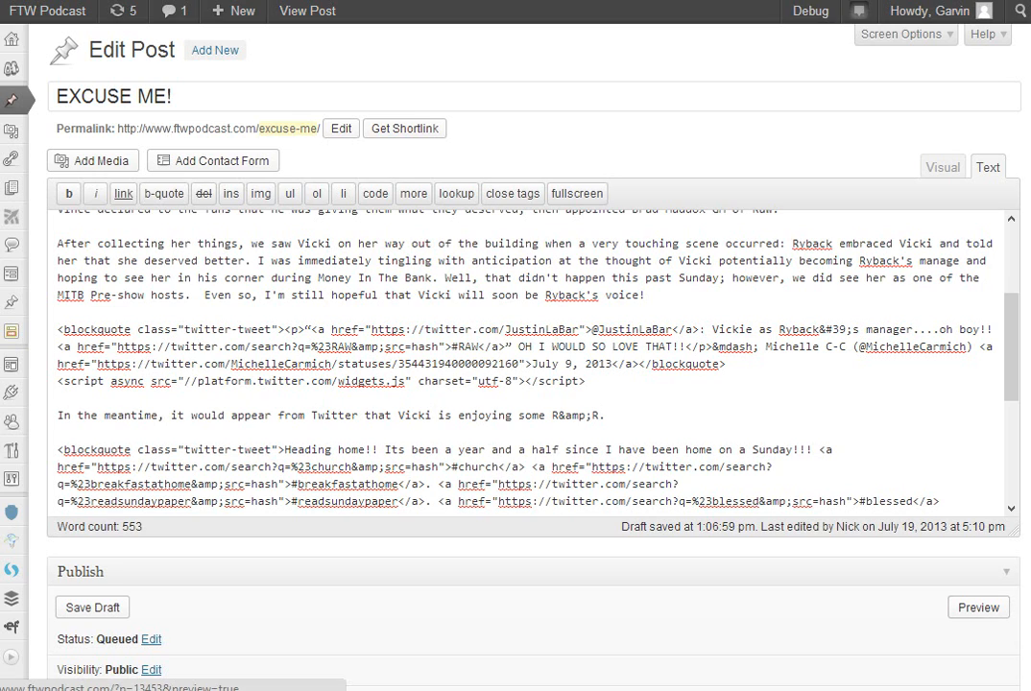
# Insert an <hr /> line between the tweet and the "In the meantime" paragraph, with a blank line after it
pyautogui.click(57, 396)
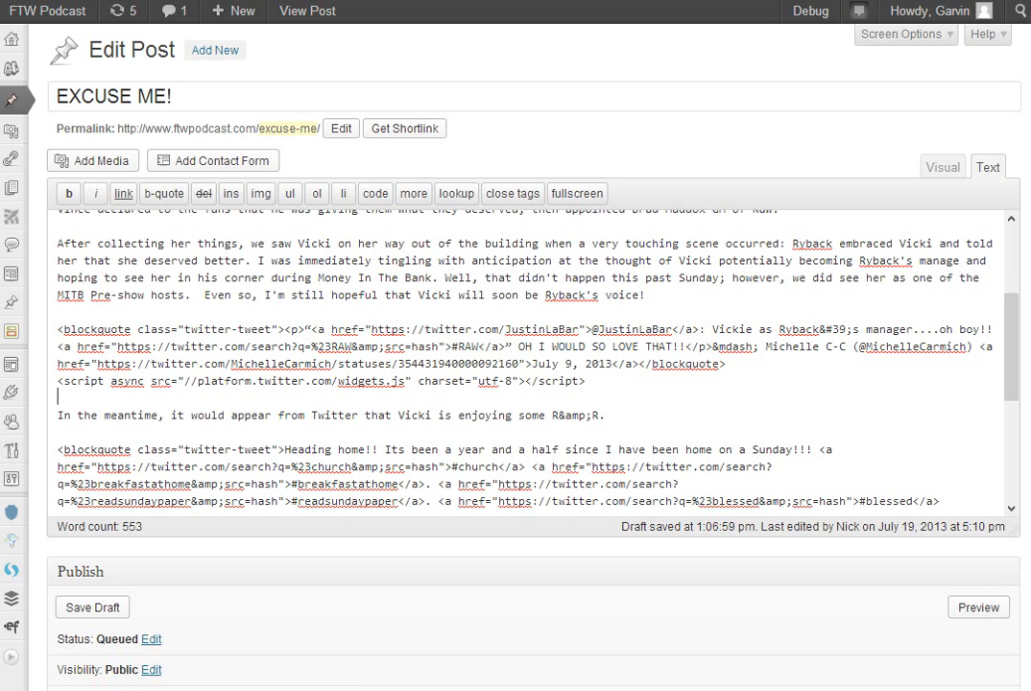
pyautogui.press('Return')
pyautogui.write('<hr />')
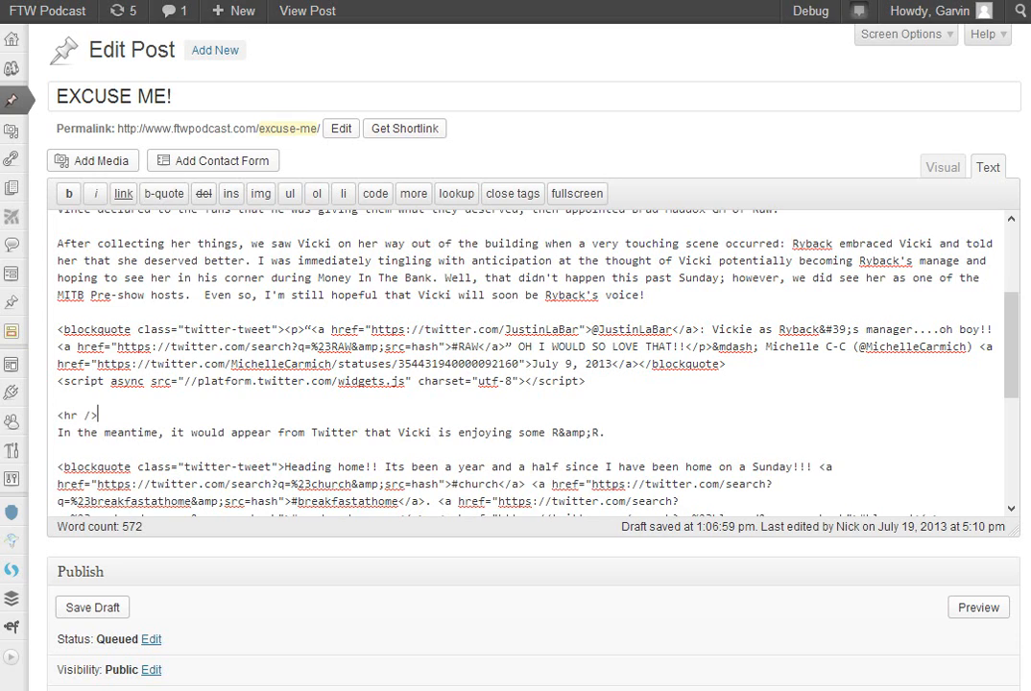
pyautogui.press('Return')
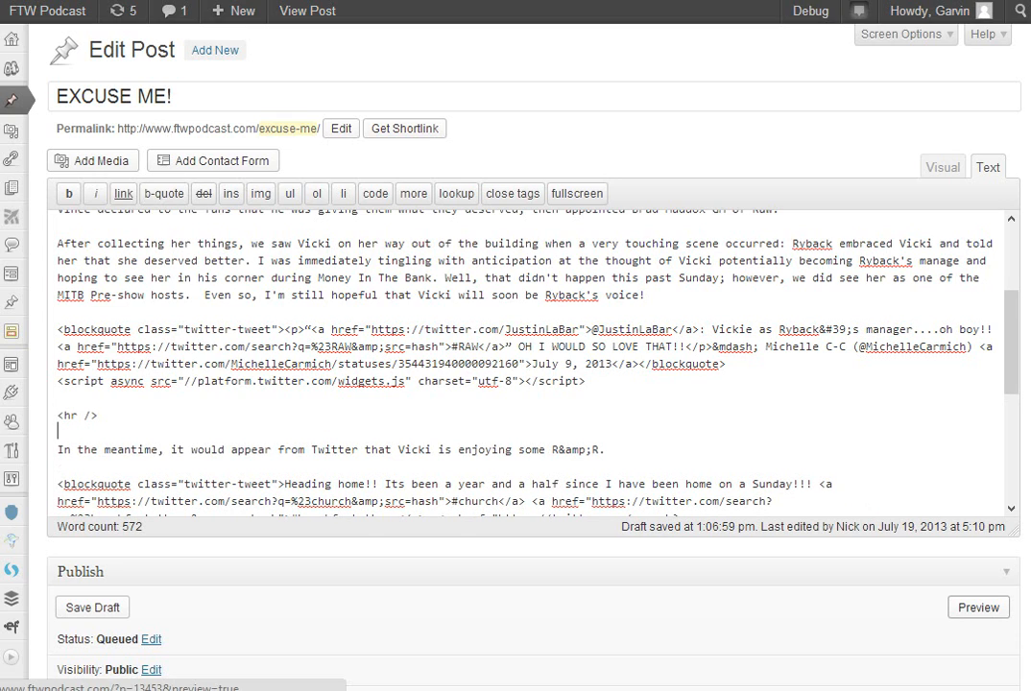
# Preview the post and examine how the embedded tweet and the divider below it are displayed
pyautogui.click(978, 608)
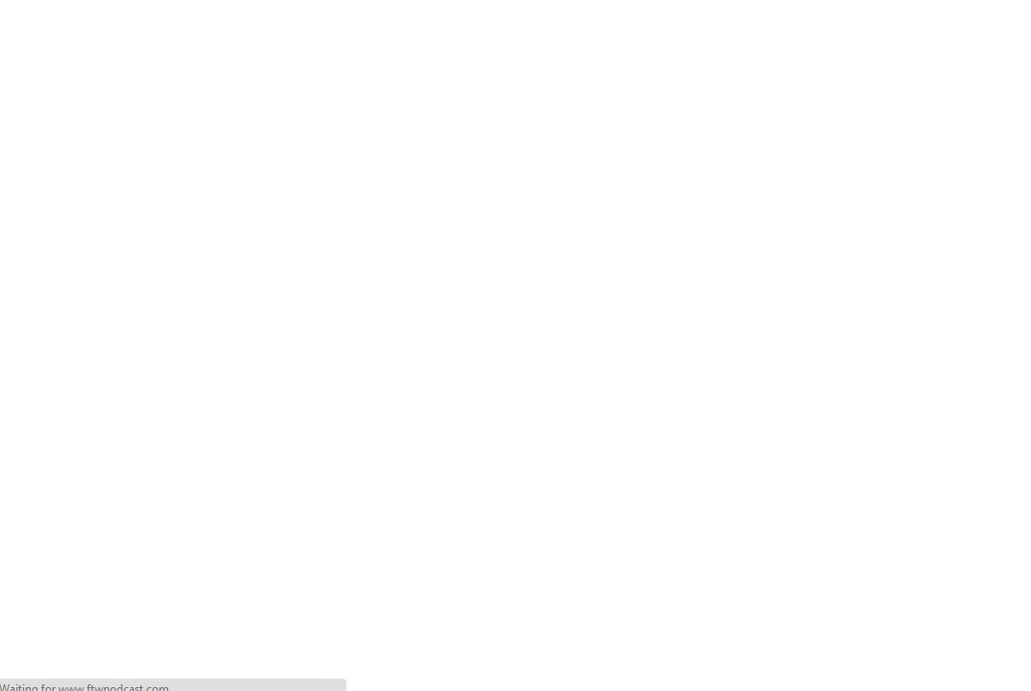
pyautogui.scroll(-3, 516, 346)
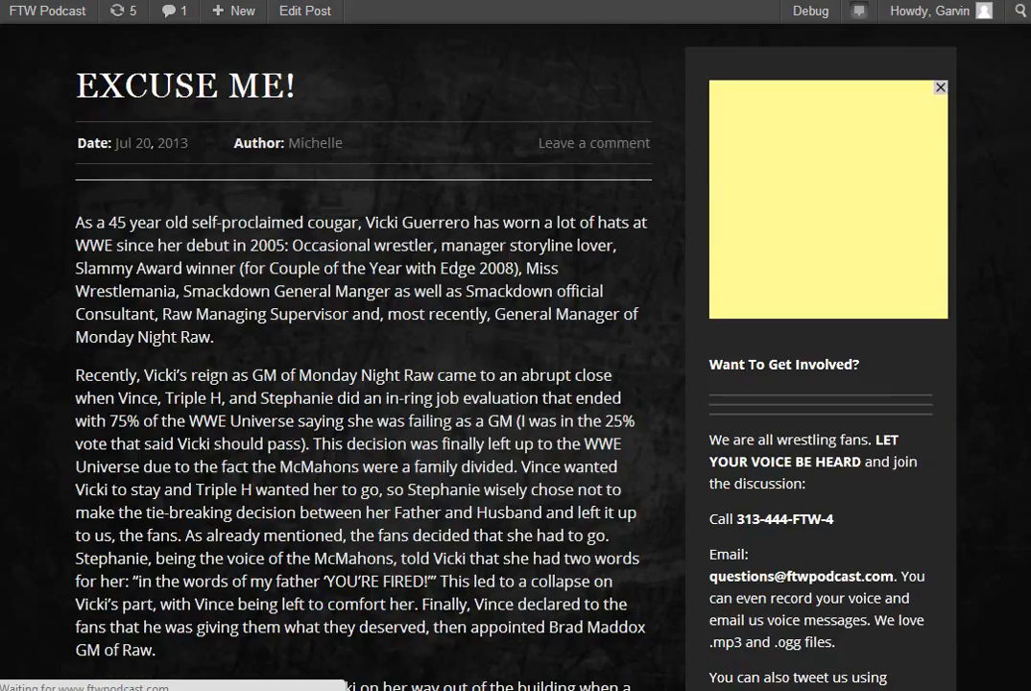
pyautogui.scroll(-8, 515, 345)
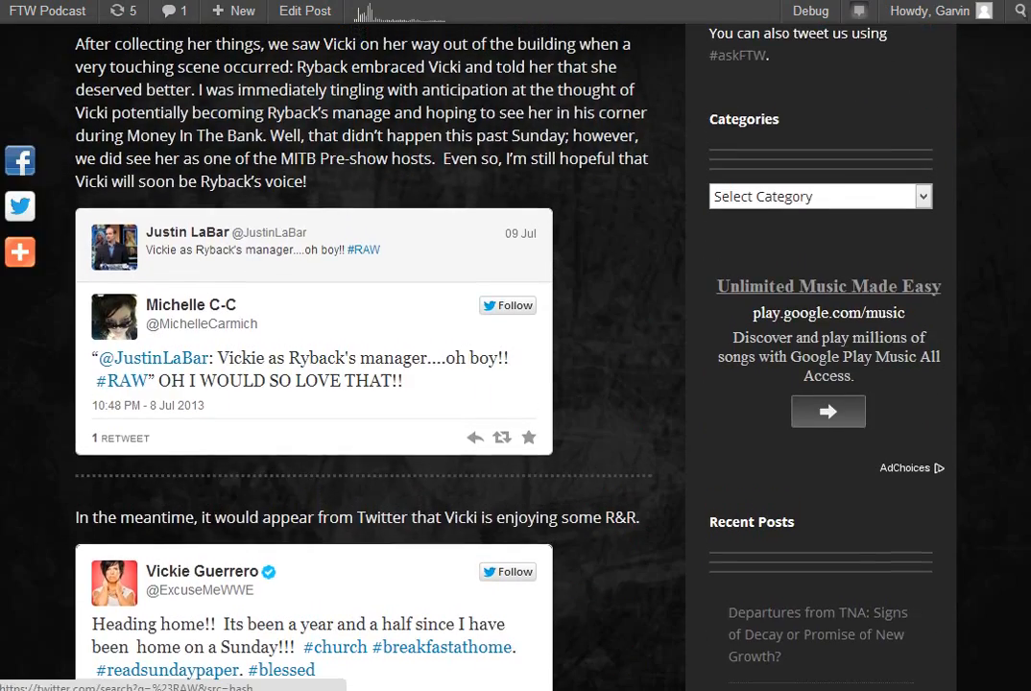
pyautogui.scroll(1, 515, 346)
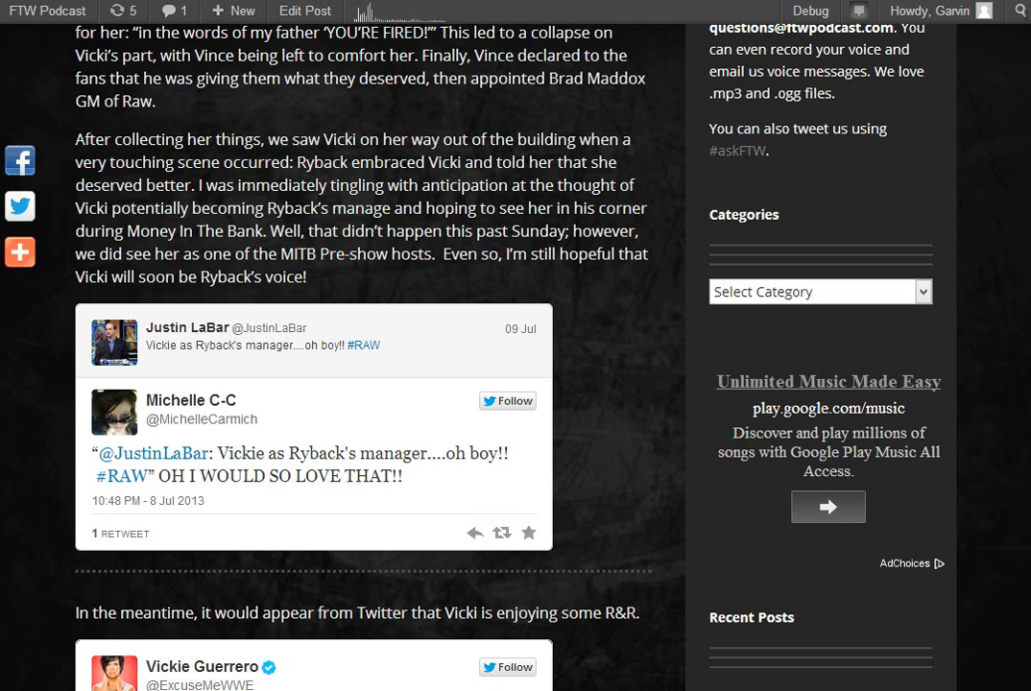
pyautogui.moveTo(235, 10)
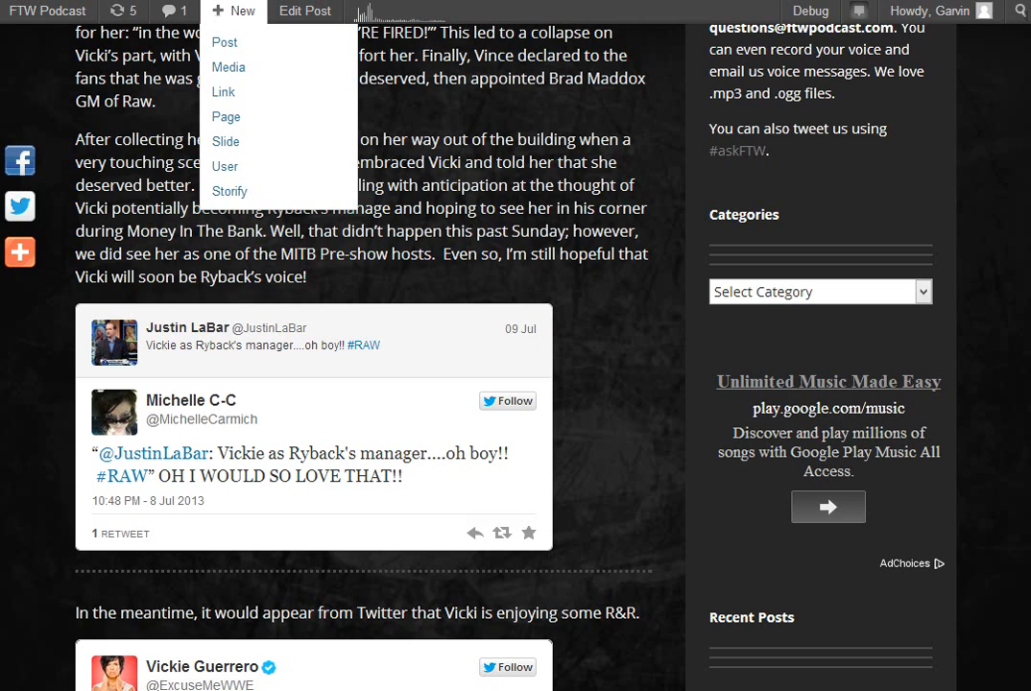
# Return to the post editor, check the tweet embed in Visual mode and switch back to Text mode
pyautogui.hotkey('ctrl', 'shift', 'Tab')
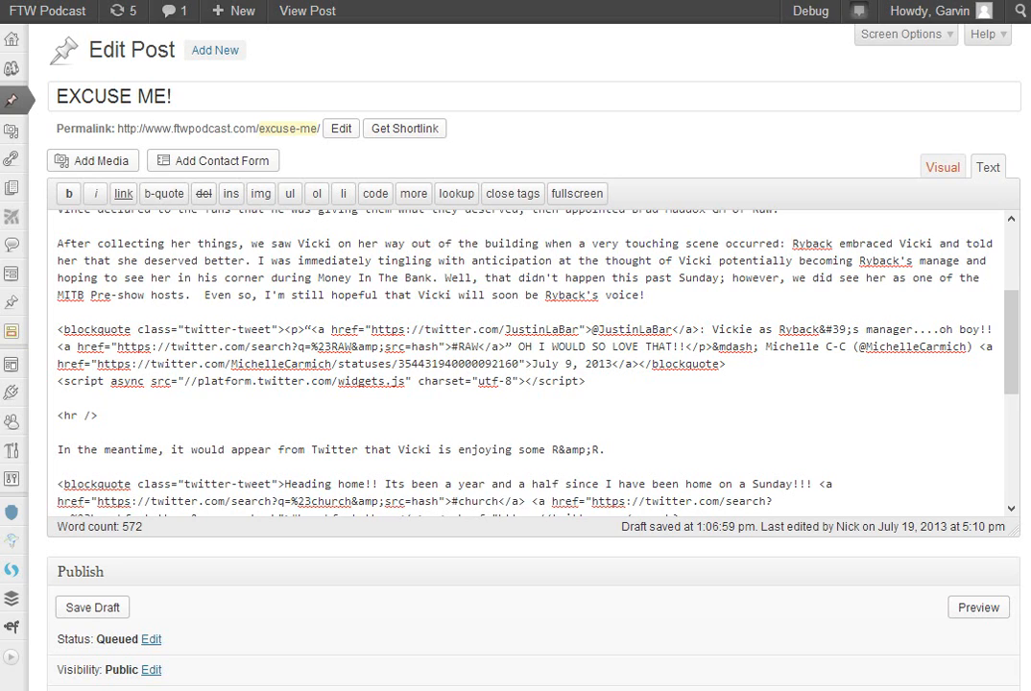
pyautogui.click(943, 167)
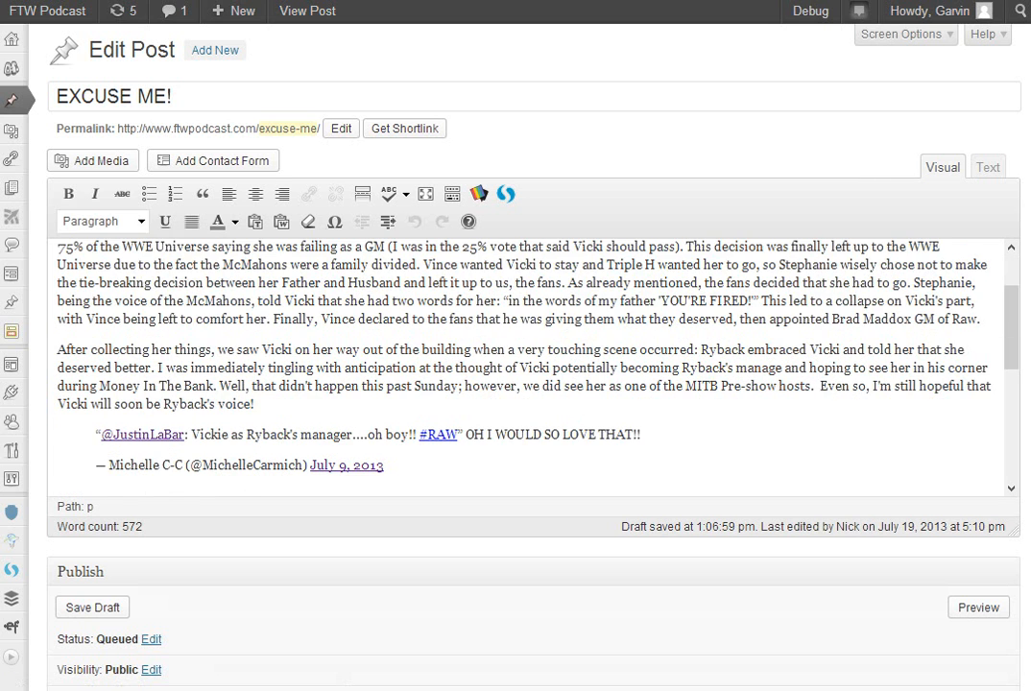
pyautogui.click(988, 167)
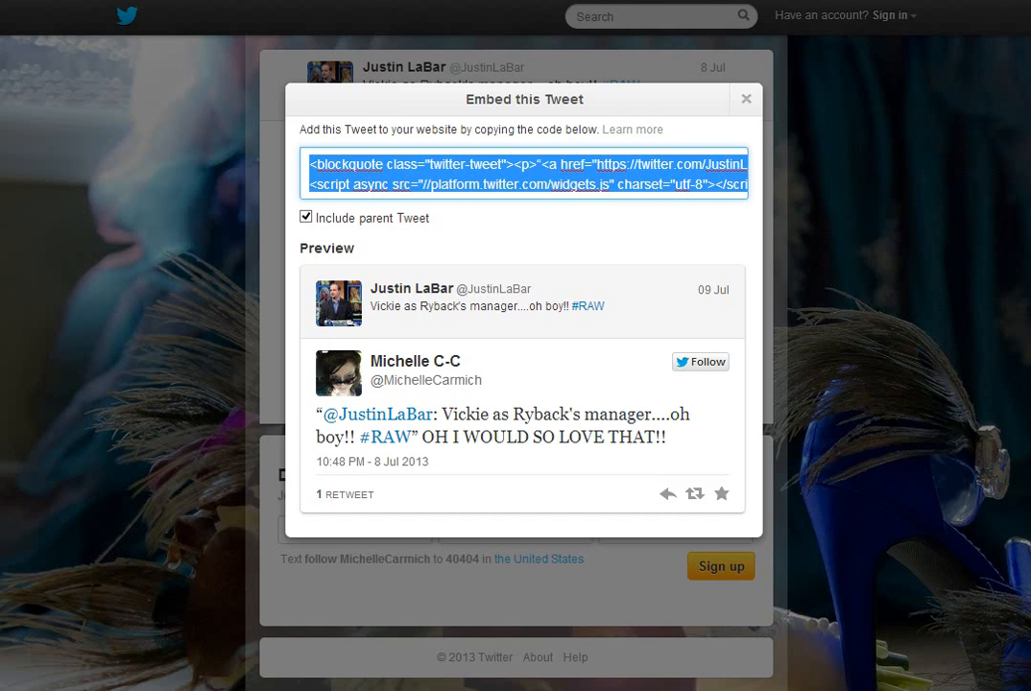
# Close the Embed this Tweet dialog, copy the tweet's page URL and replace the first tweet's embed code in the post with it
pyautogui.click(746, 99)
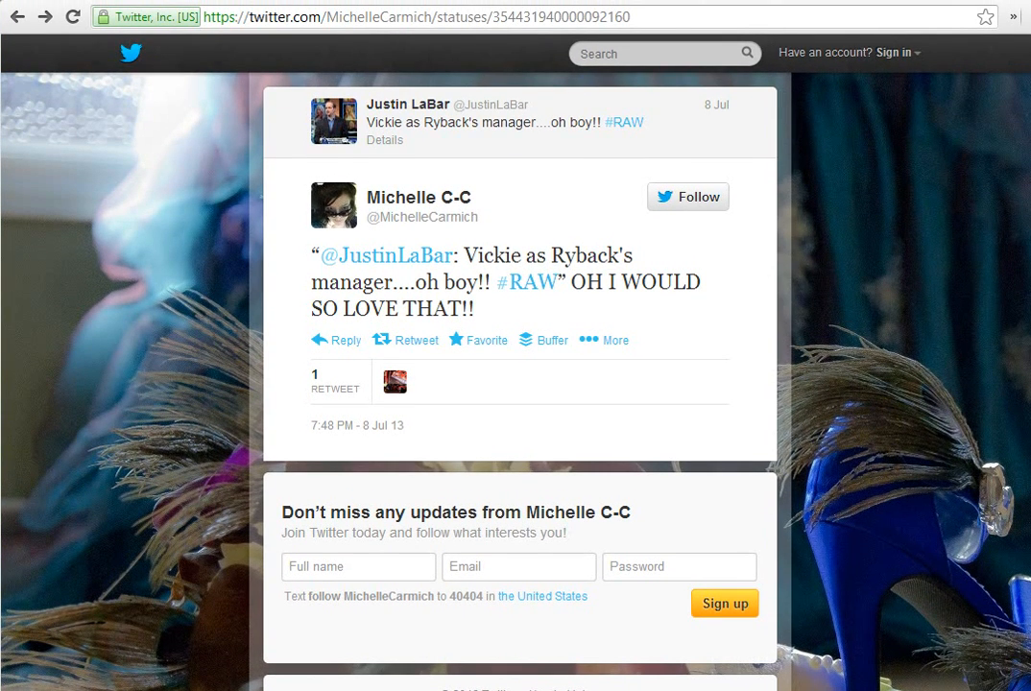
pyautogui.click(373, 15)
pyautogui.hotkey('ctrl', 'c')
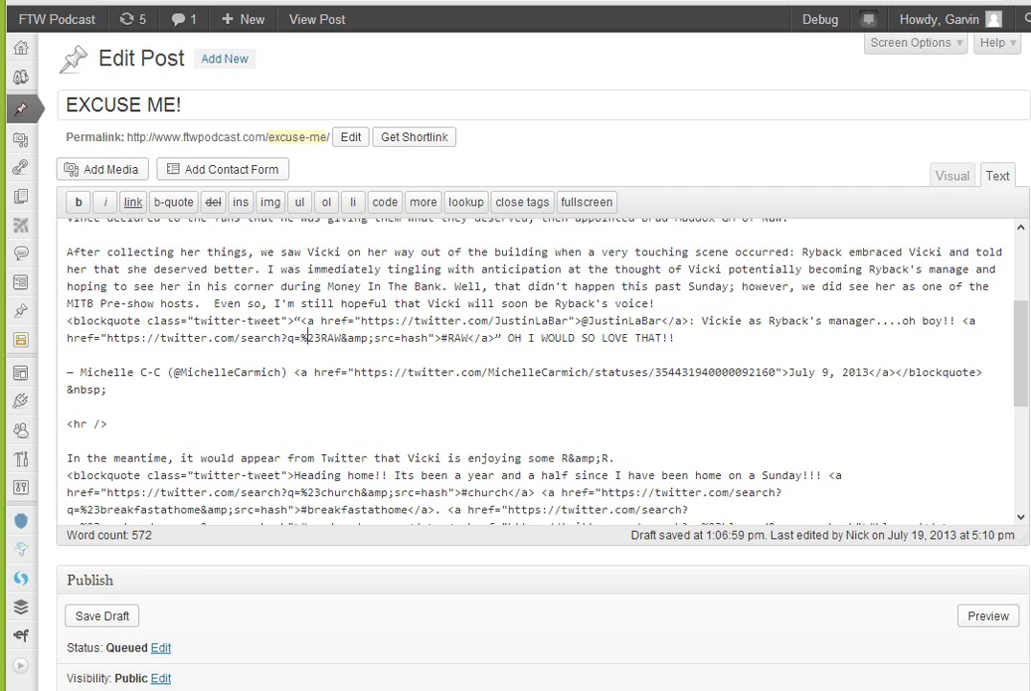
pyautogui.moveTo(999, 286); pyautogui.dragTo(108, 390)
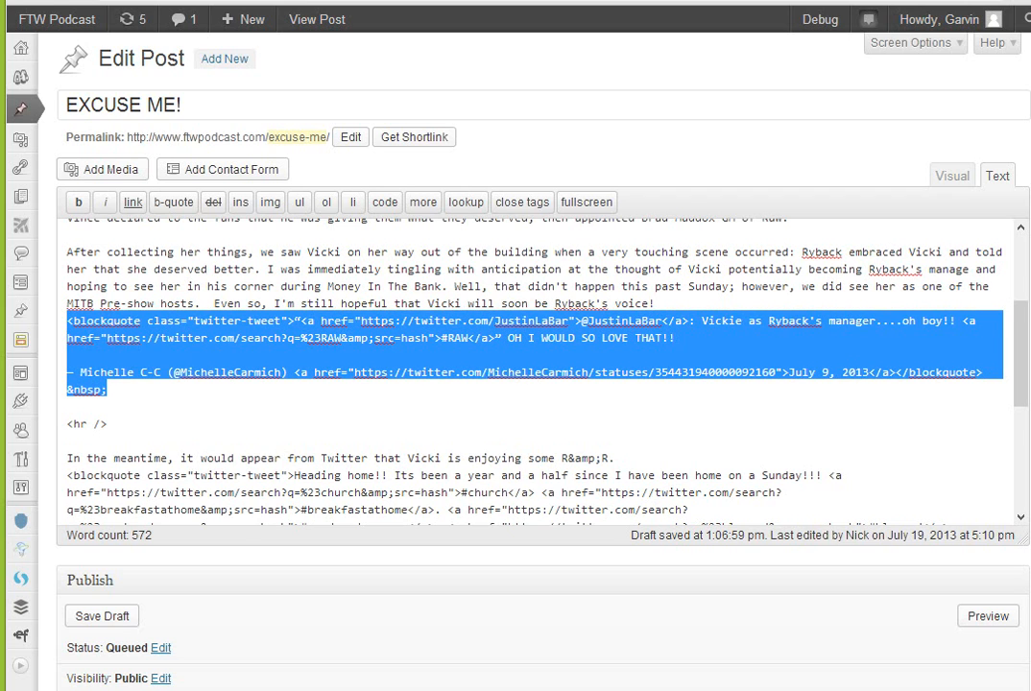
pyautogui.press('BackSpace')
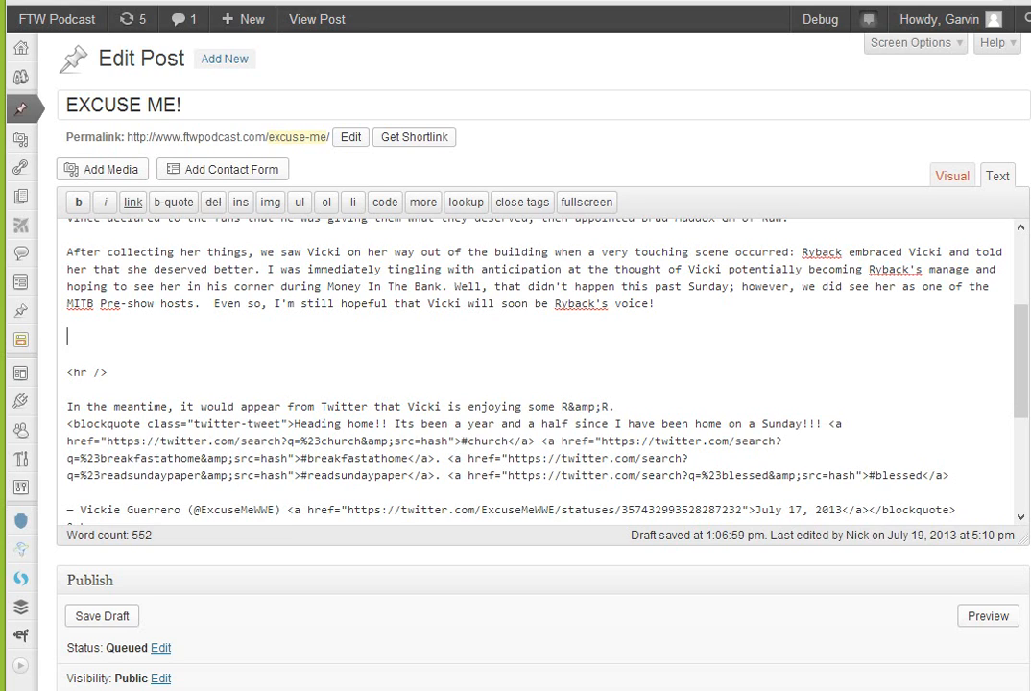
pyautogui.hotkey('ctrl', 'v')
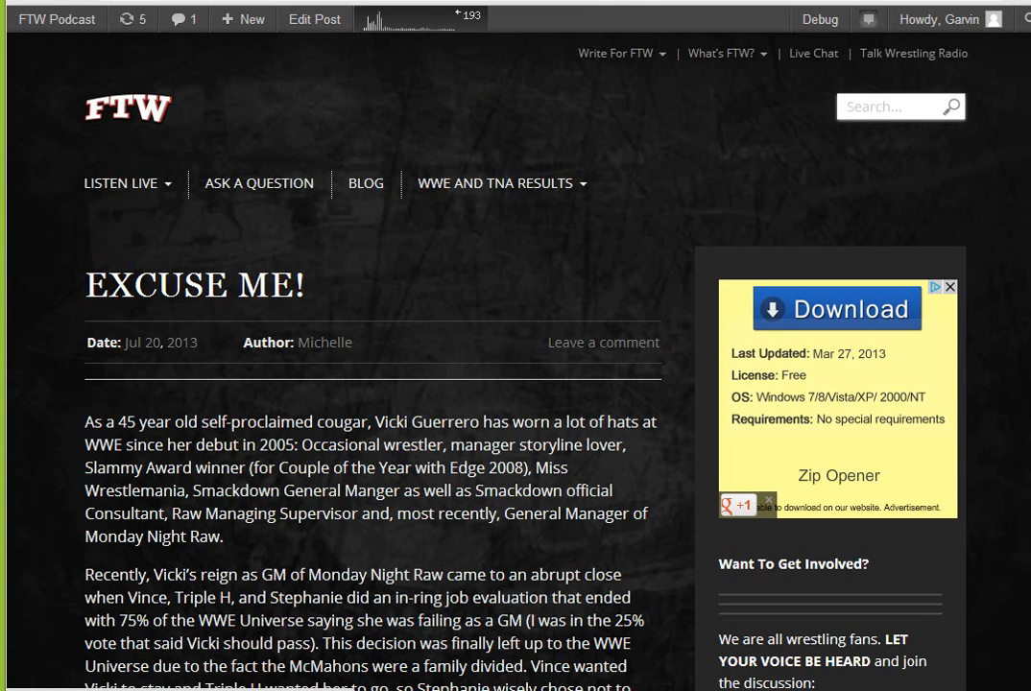
# Check in the post preview how the tweet's plain URL is rendered, and compare it with the URL line in the Text source
pyautogui.scroll(-7, 373, 432)
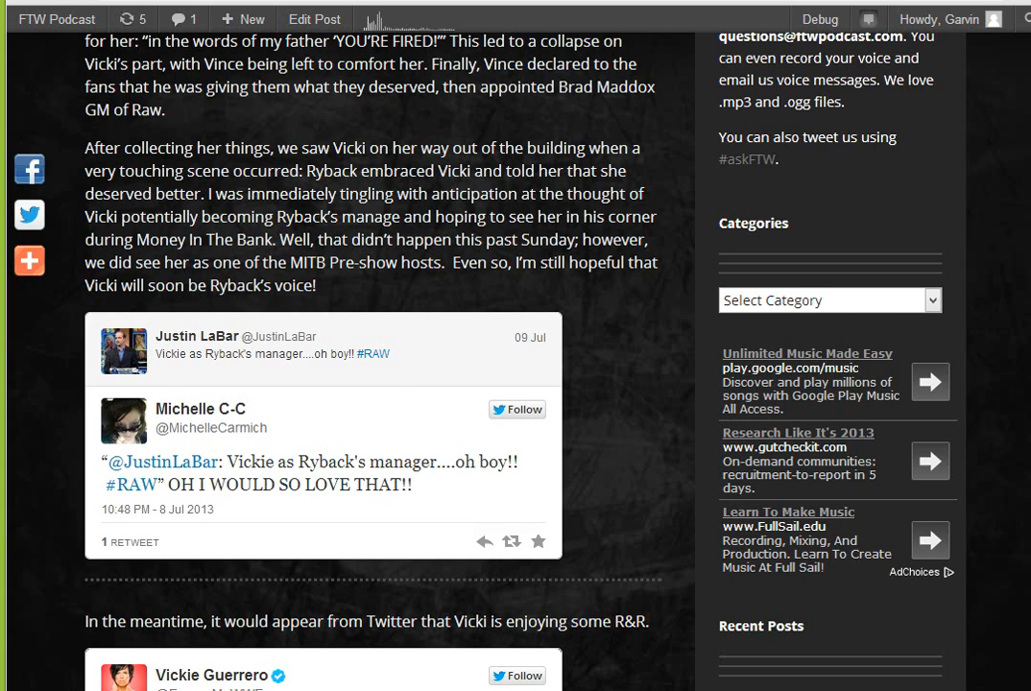
pyautogui.hotkey('ctrl', 'shift', 'Tab')
pyautogui.moveTo(488, 338); pyautogui.dragTo(59, 339)
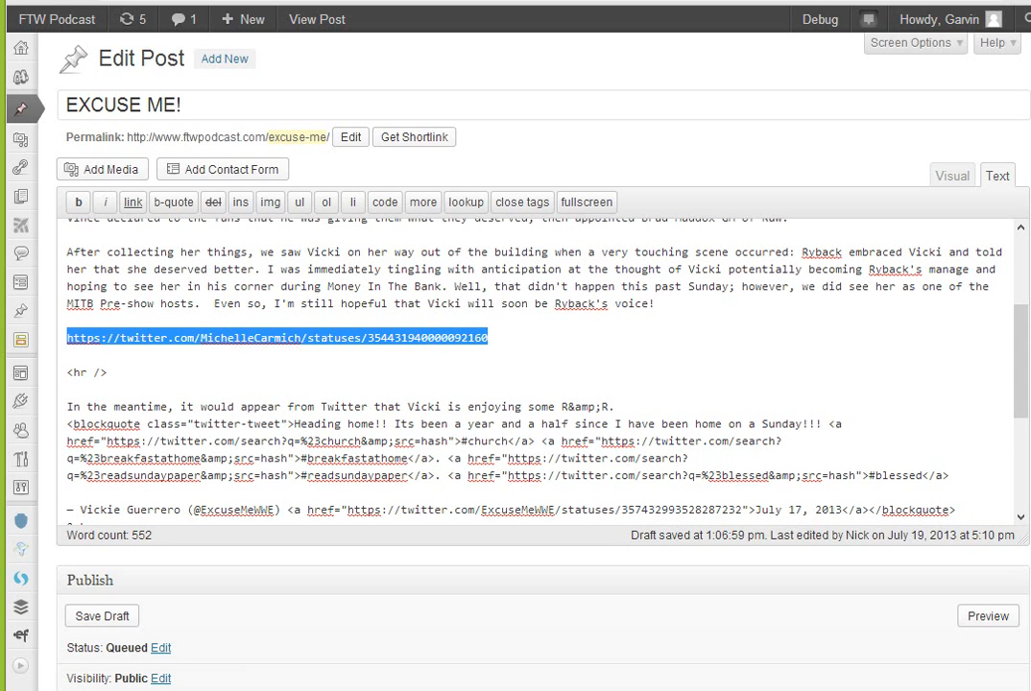
pyautogui.click(509, 339)
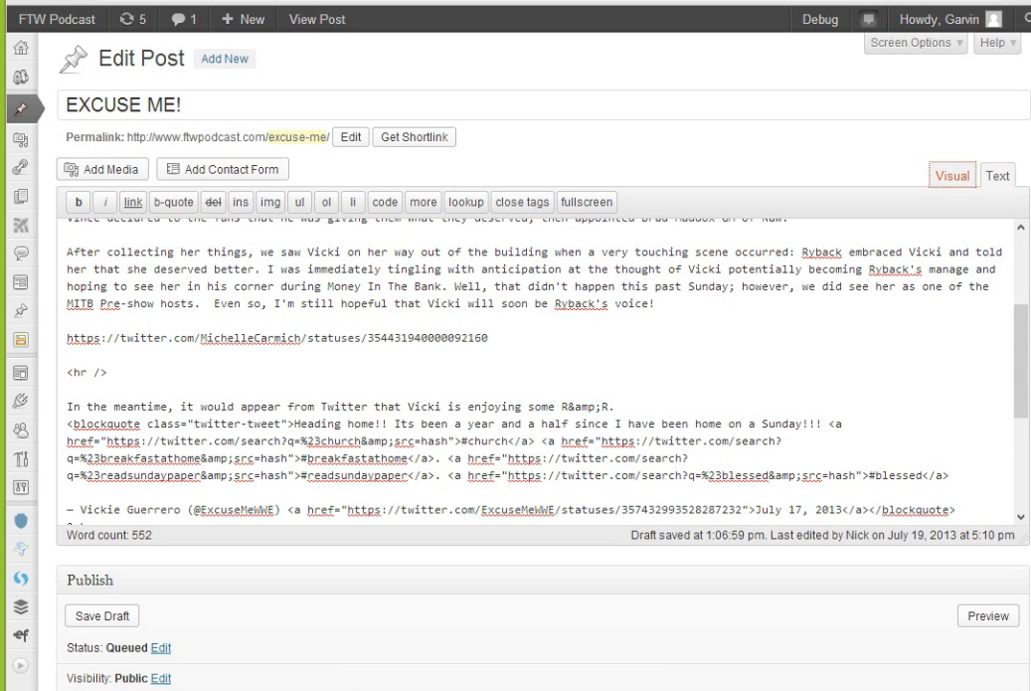
# Cut the tweet's URL in Visual mode and paste it back in the same place
pyautogui.click(953, 175)
pyautogui.moveTo(496, 348); pyautogui.dragTo(67, 348)
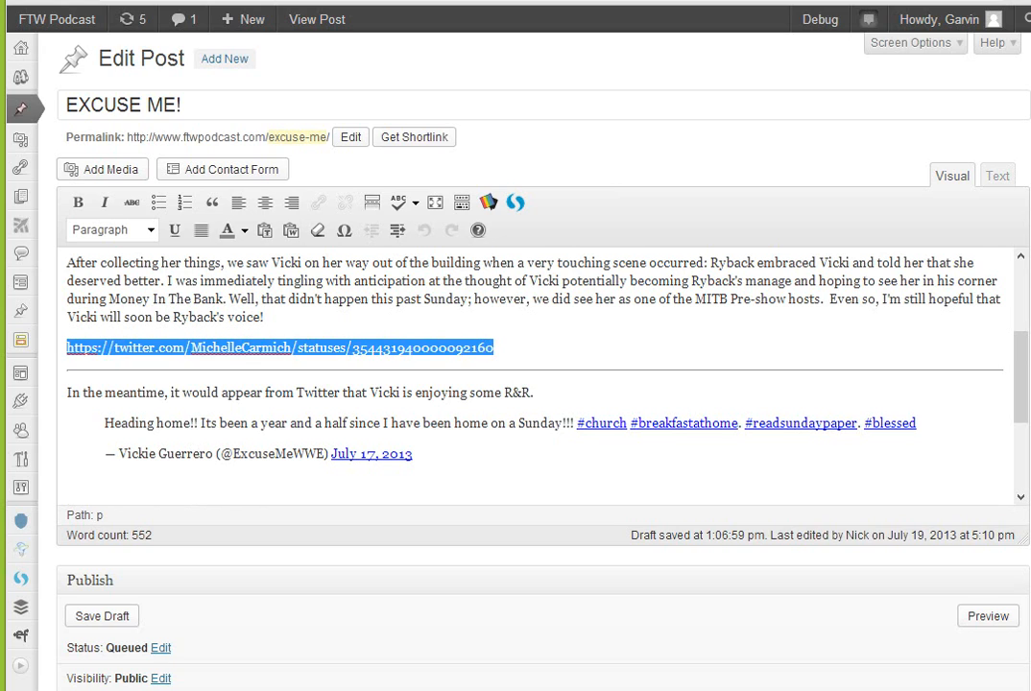
pyautogui.hotkey('ctrl', 'x')
pyautogui.hotkey('ctrl', 'v')
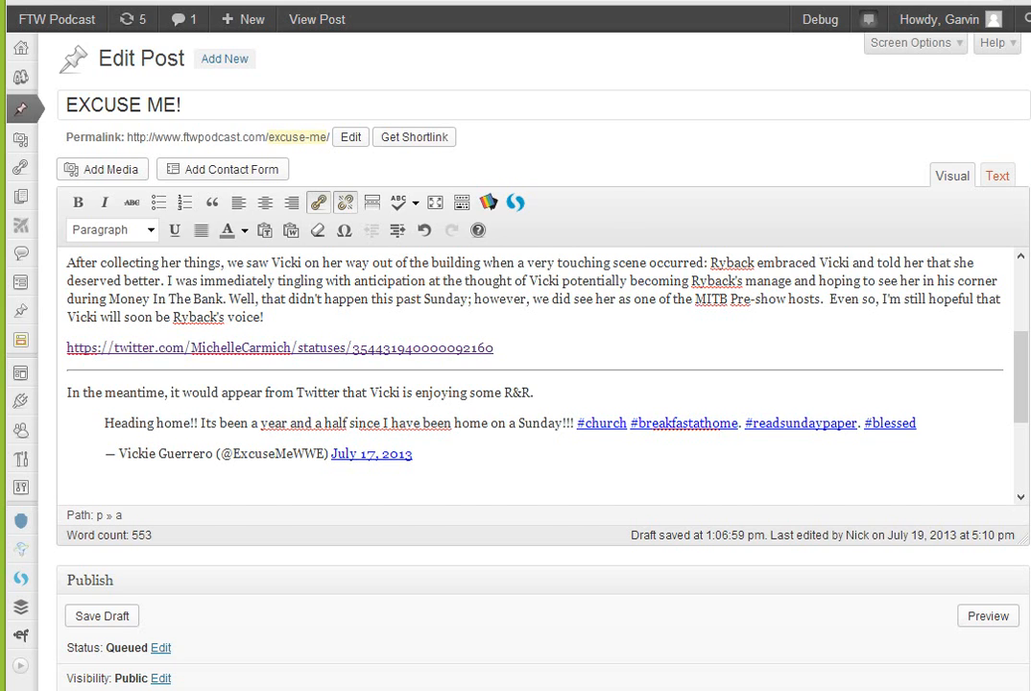
# Check the pasted URL's markup in Text mode, and remove its hyperlink in Visual mode
pyautogui.click(997, 176)
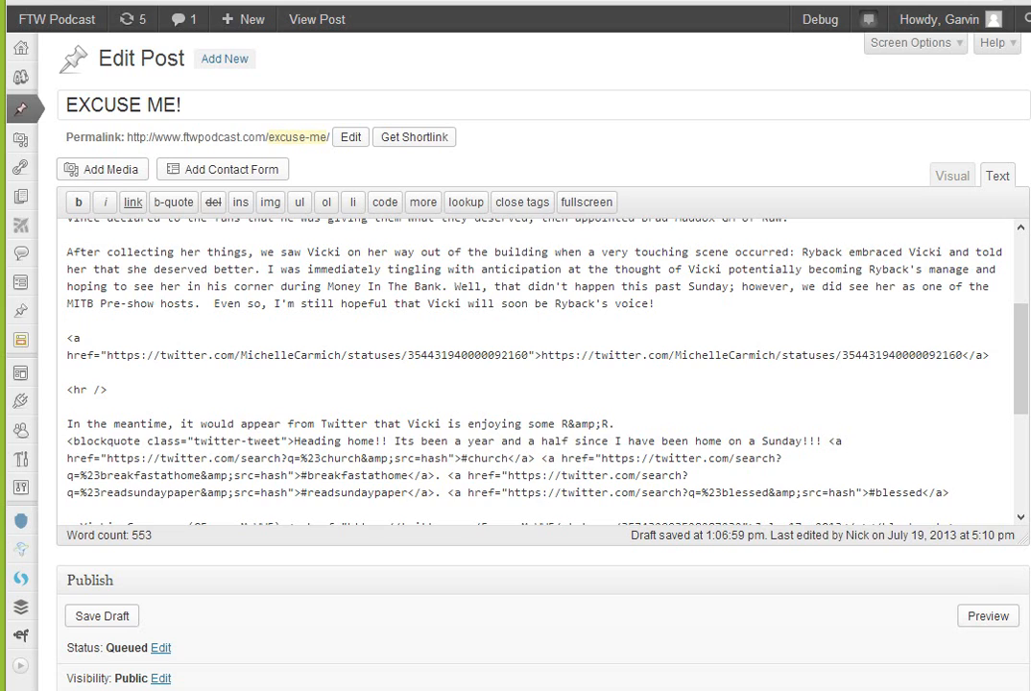
pyautogui.click(953, 176)
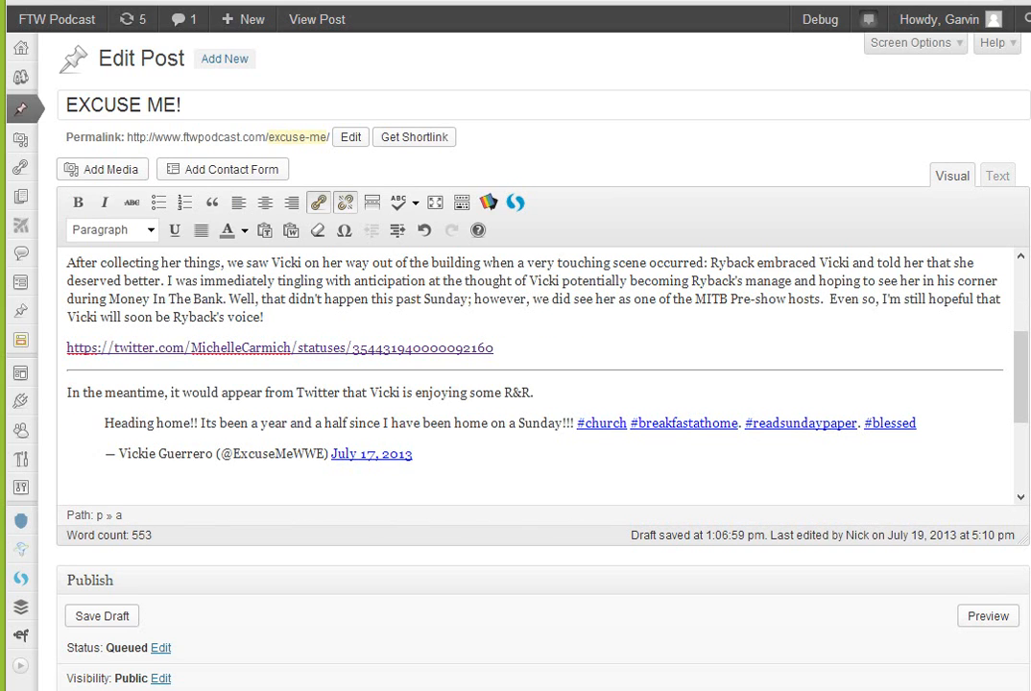
pyautogui.click(346, 203)
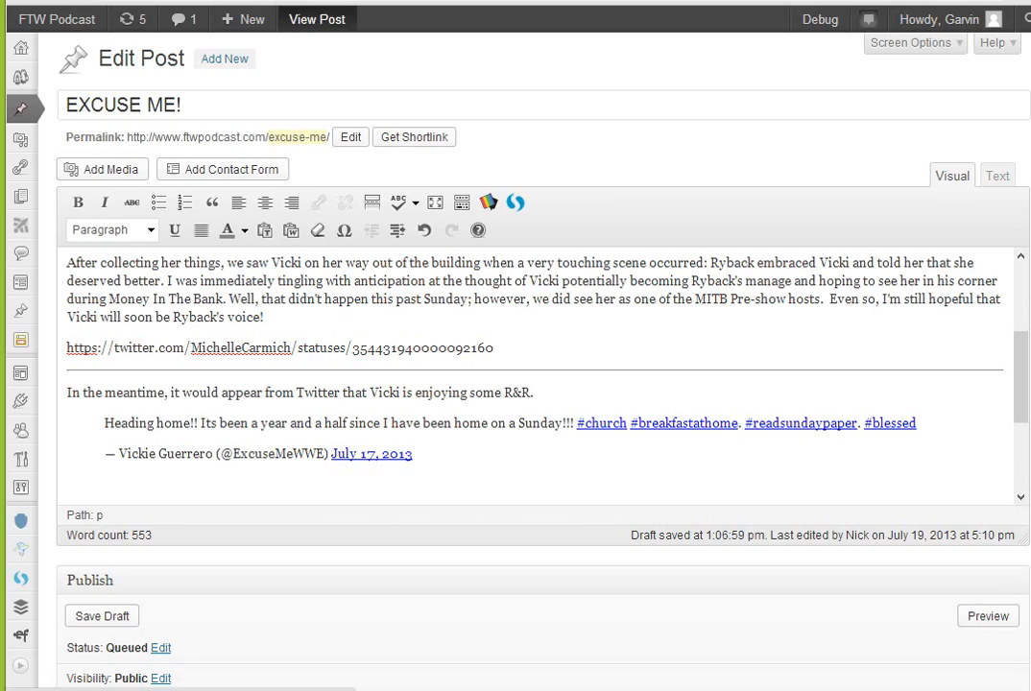
# View the post on the site and examine the tweet rendered below the Ryback paragraph
pyautogui.click(317, 20)
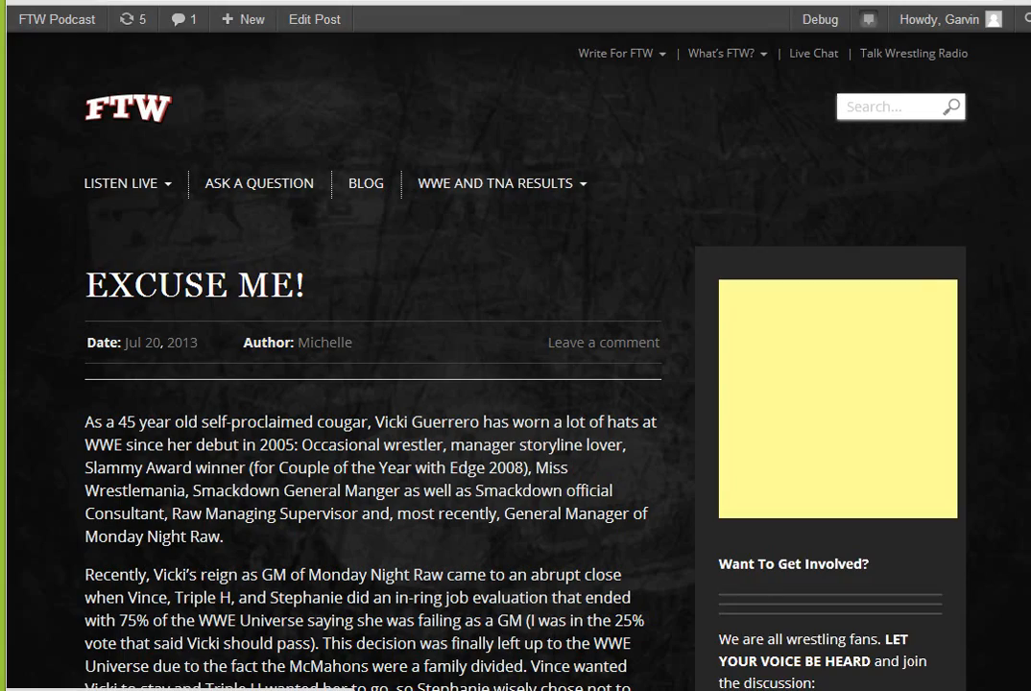
pyautogui.scroll(-2, 515, 362)
pyautogui.scroll(-5, 372, 384)
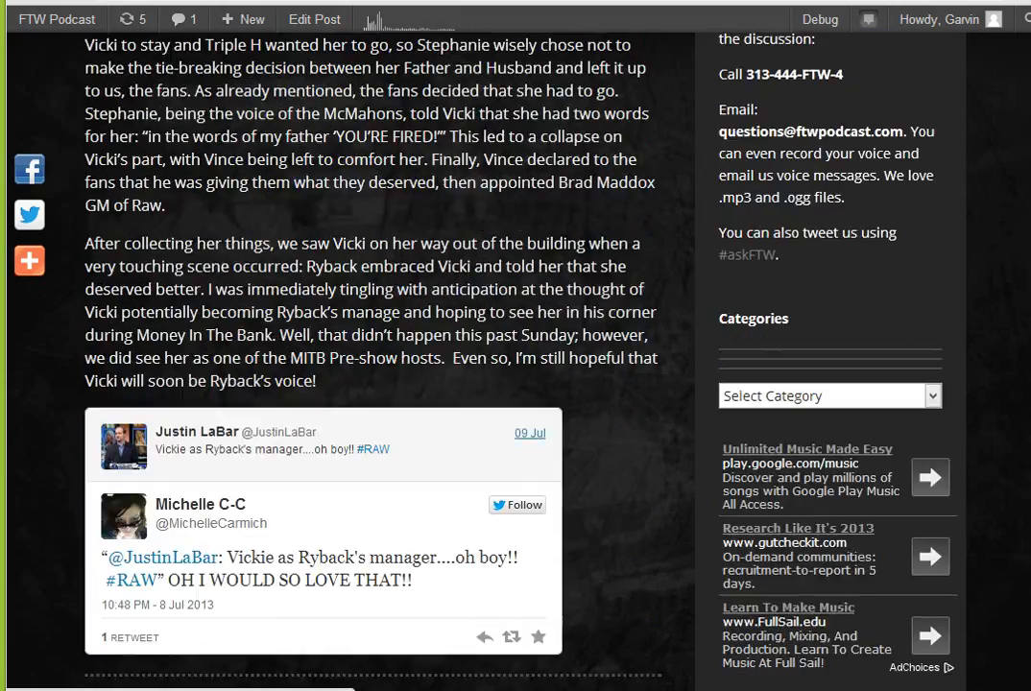